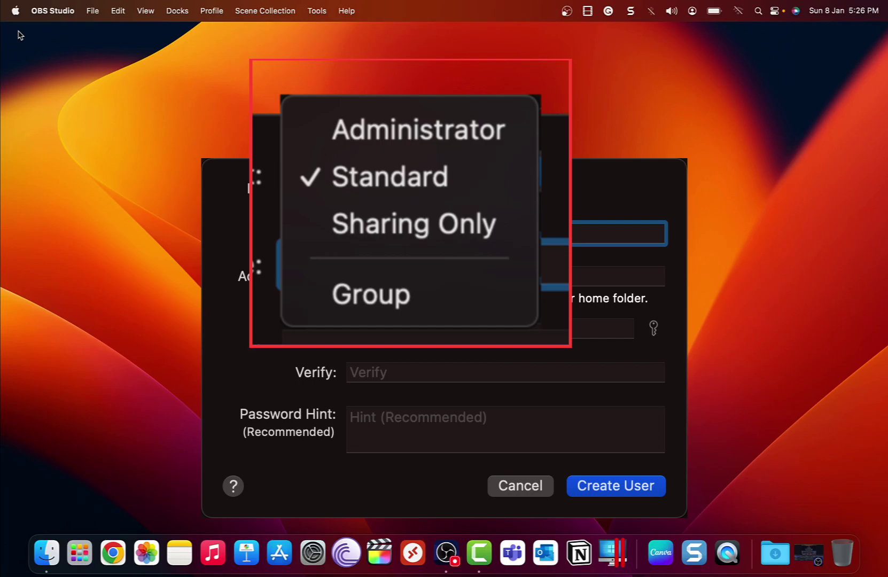
View the About This Mac details, then close that window
click(15, 11)
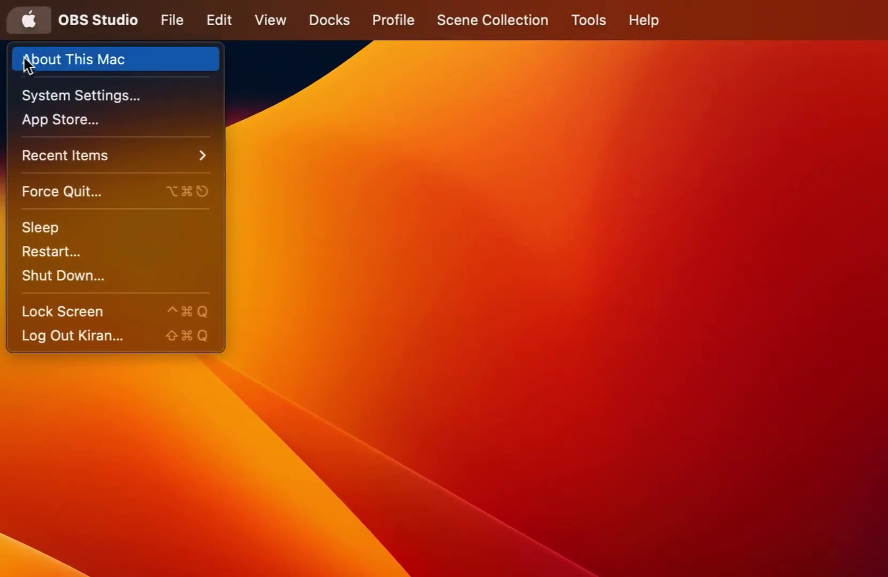
click(16, 66)
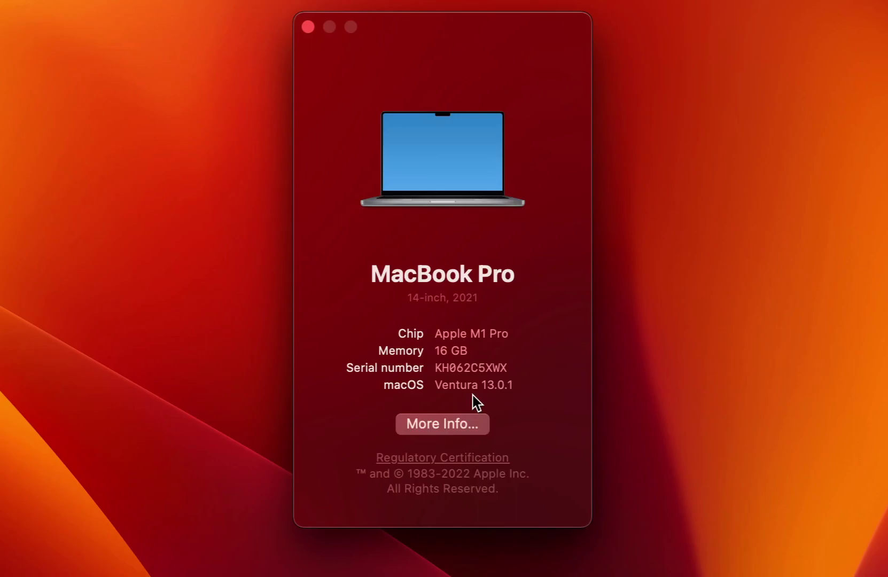
click(308, 26)
Open System Settings > Users & Groups and unlock Add Account with the admin password
click(14, 11)
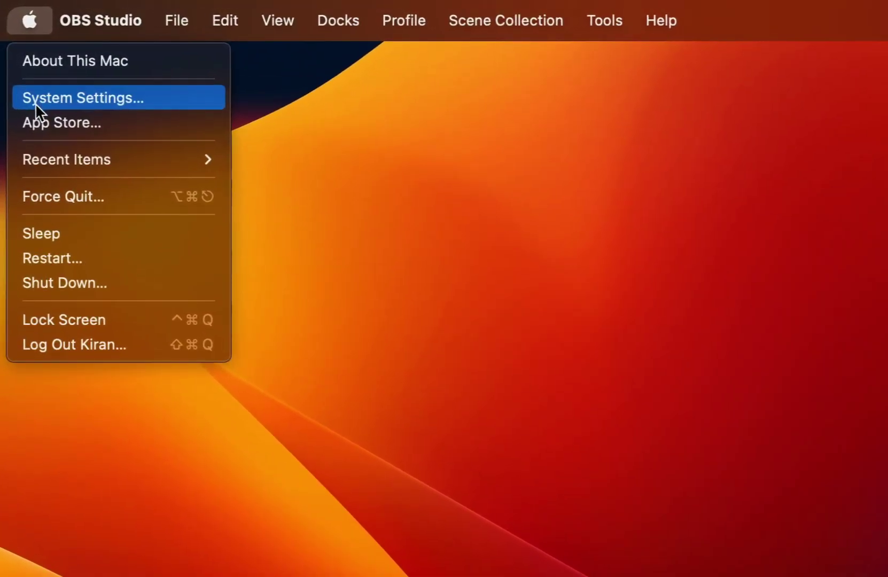
click(16, 59)
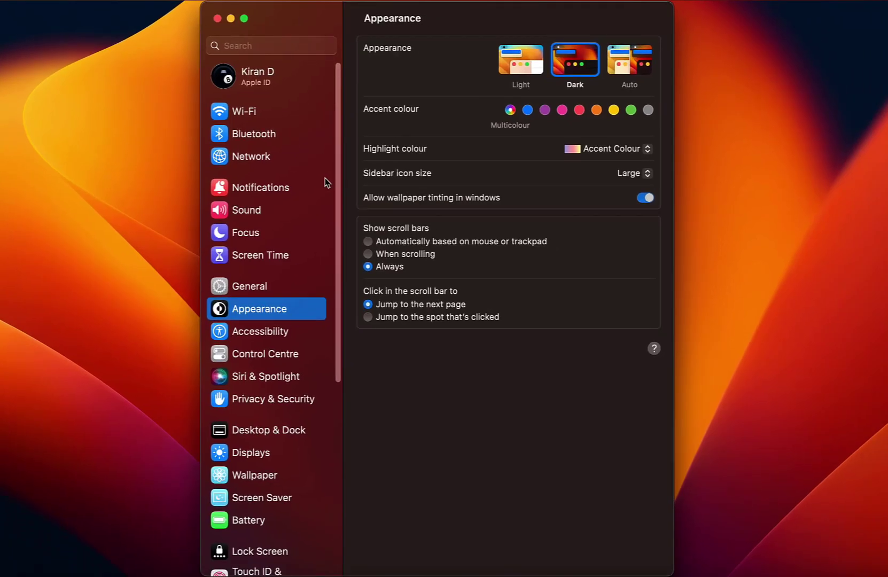
scroll(326, 178, down, 5)
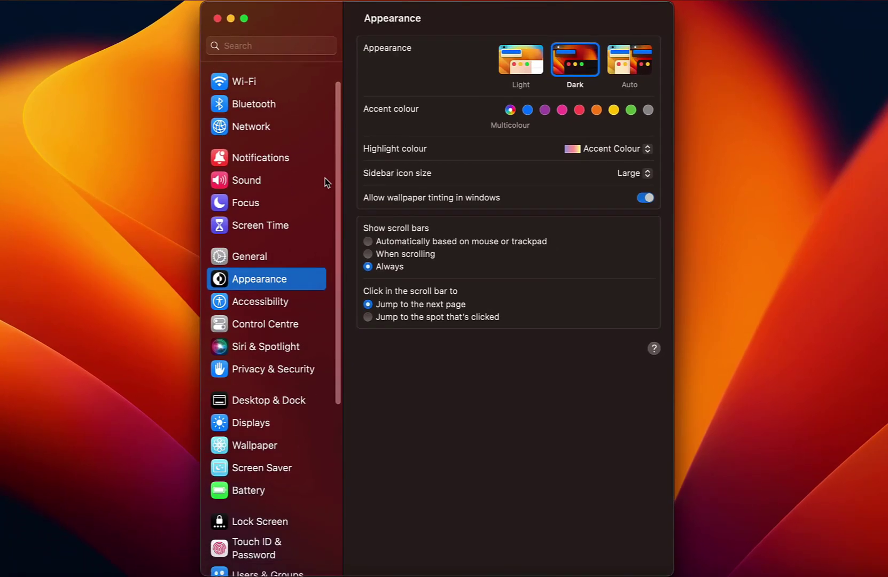
scroll(323, 176, down, 2)
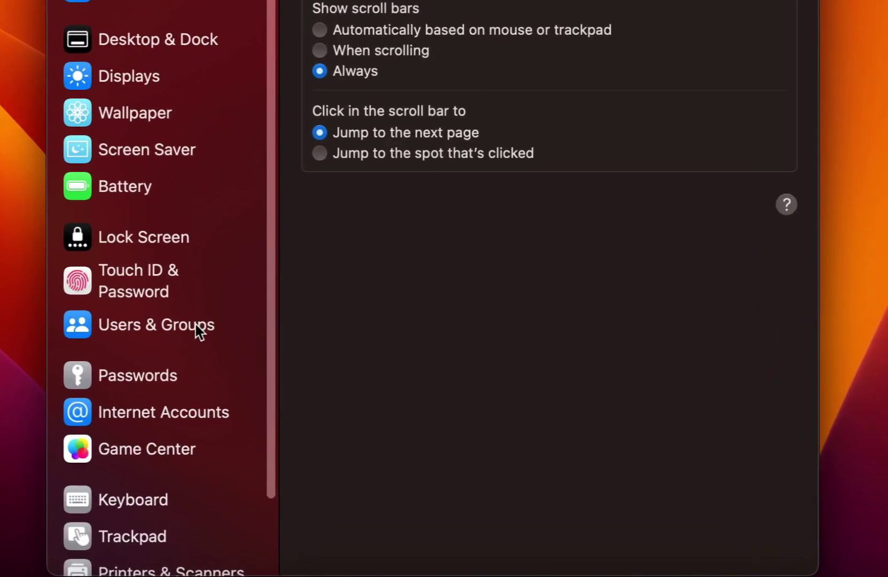
click(290, 419)
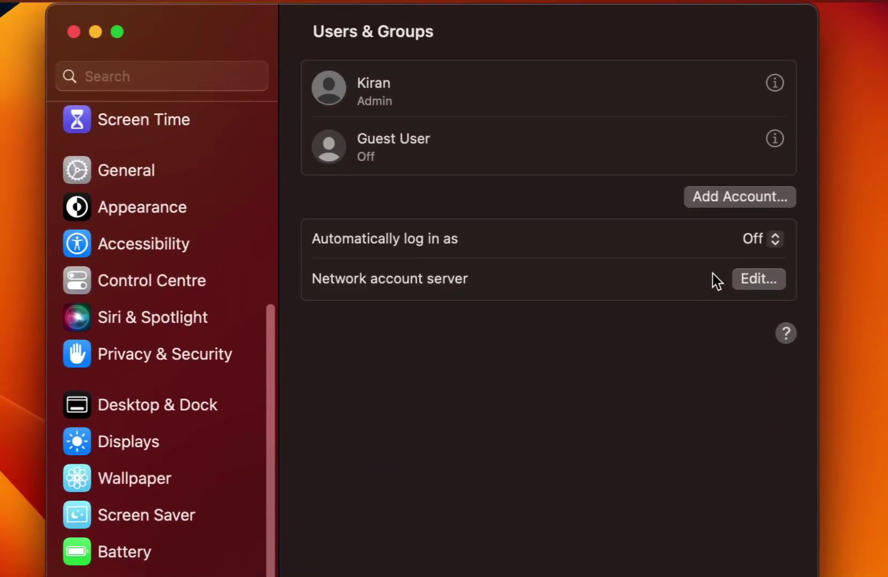
click(754, 199)
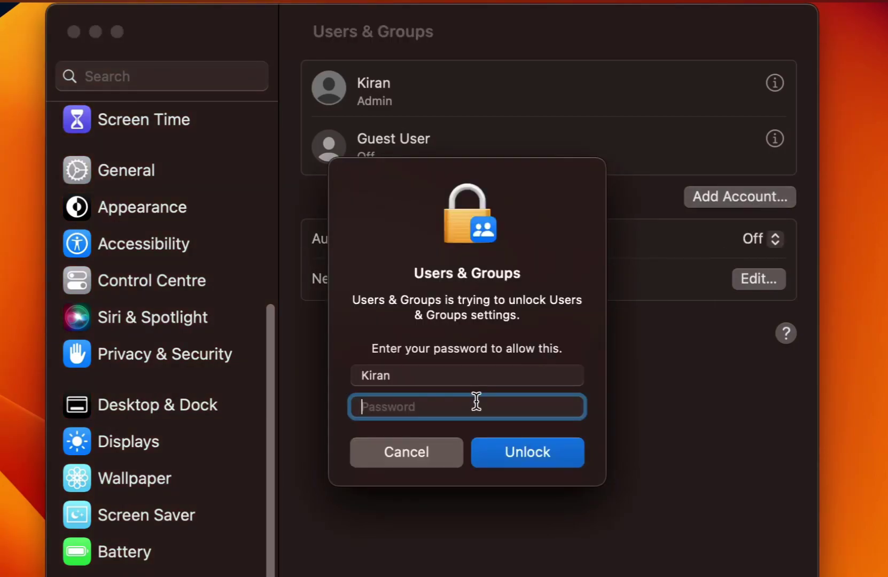
text(••••••••••)
key(Return)
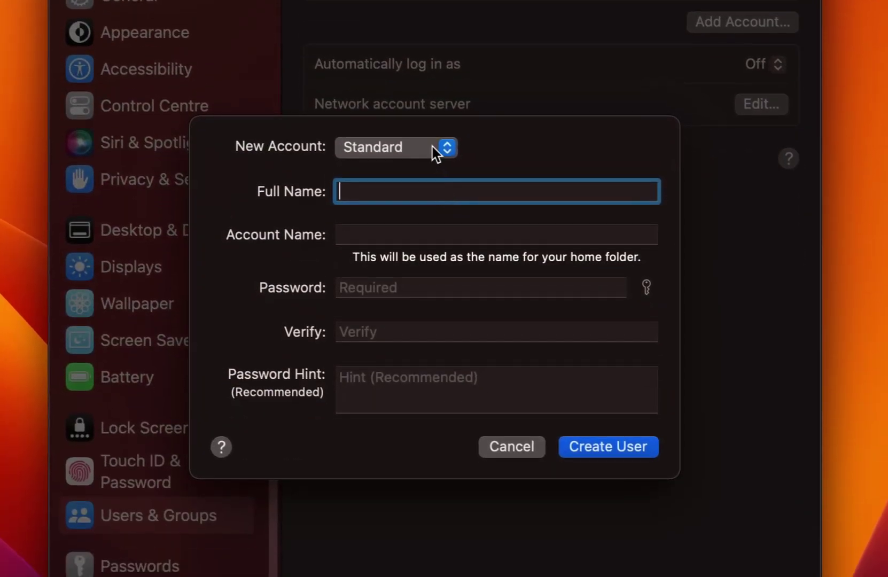
Make the new account an Administrator and enter the user's full name
click(436, 154)
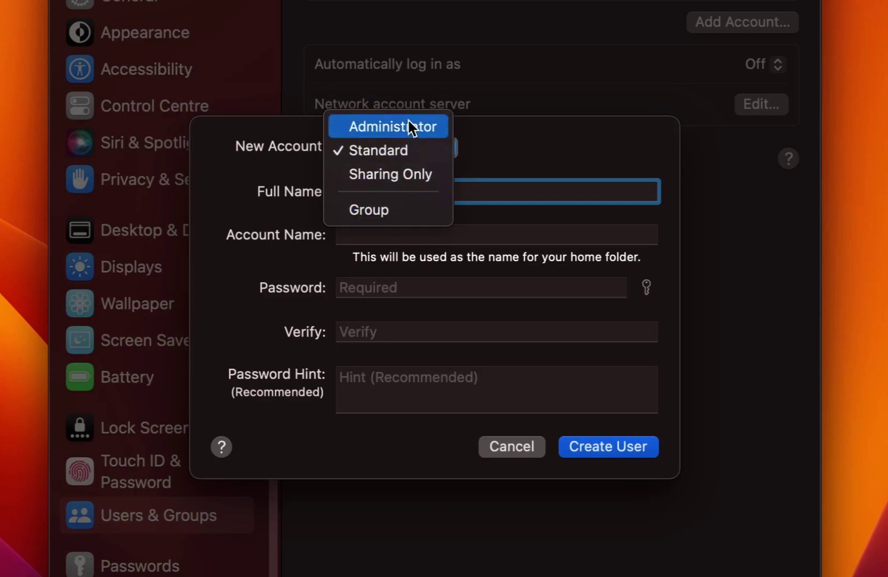
click(438, 130)
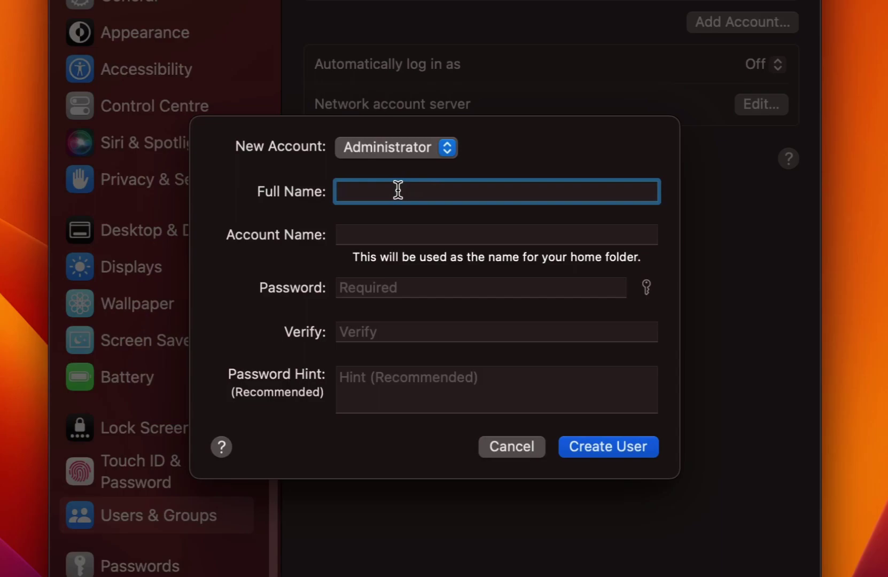
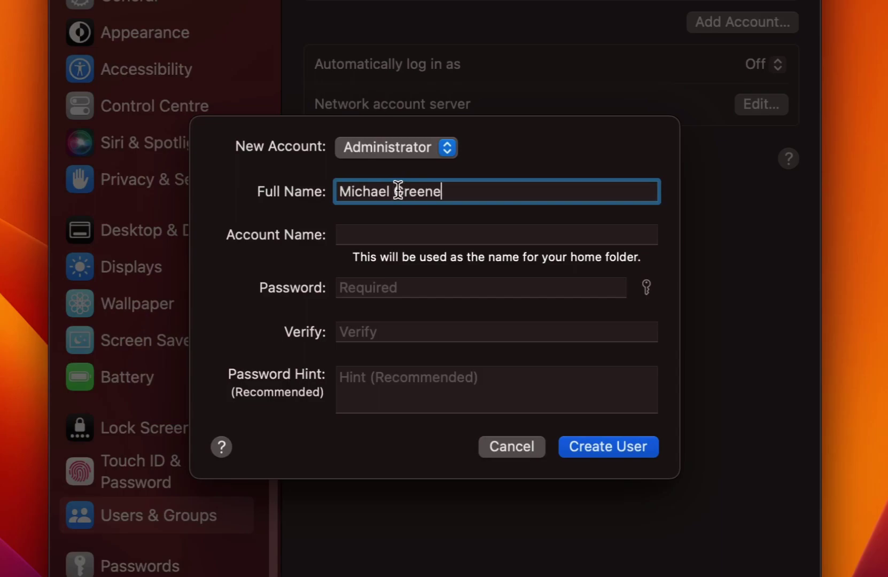
key(Tab)
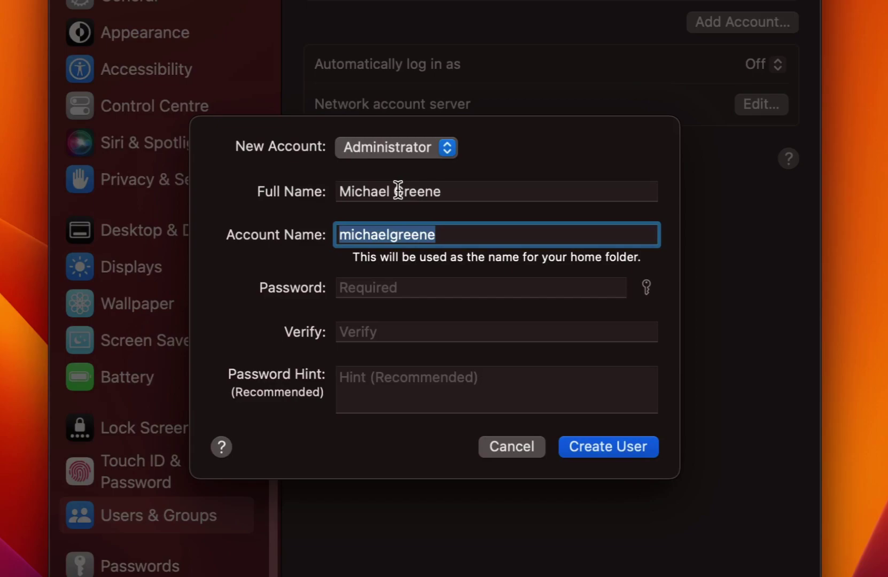
Paste the password into Password and Verify, with hint 'What is your regular password?'
click(392, 287)
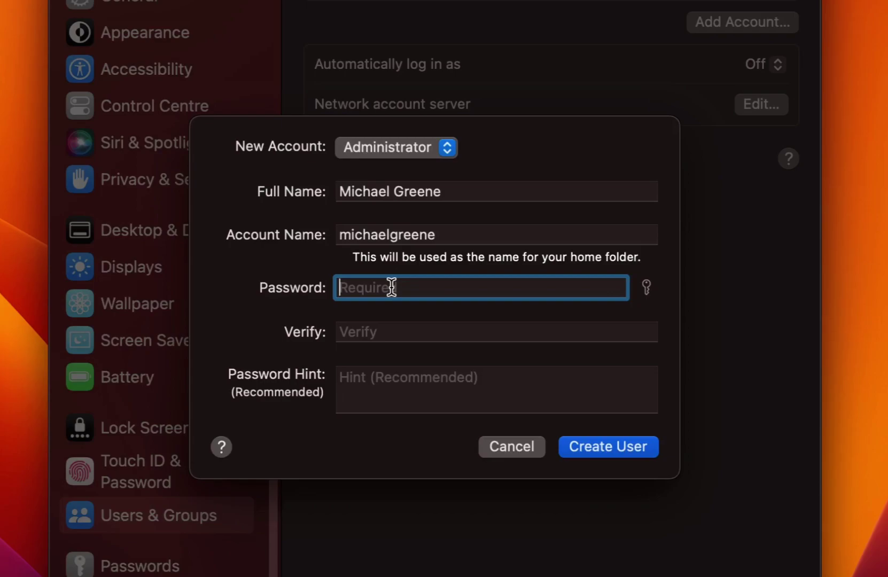
key(super+v)
key(Tab)
key(super+v)
key(Tab)
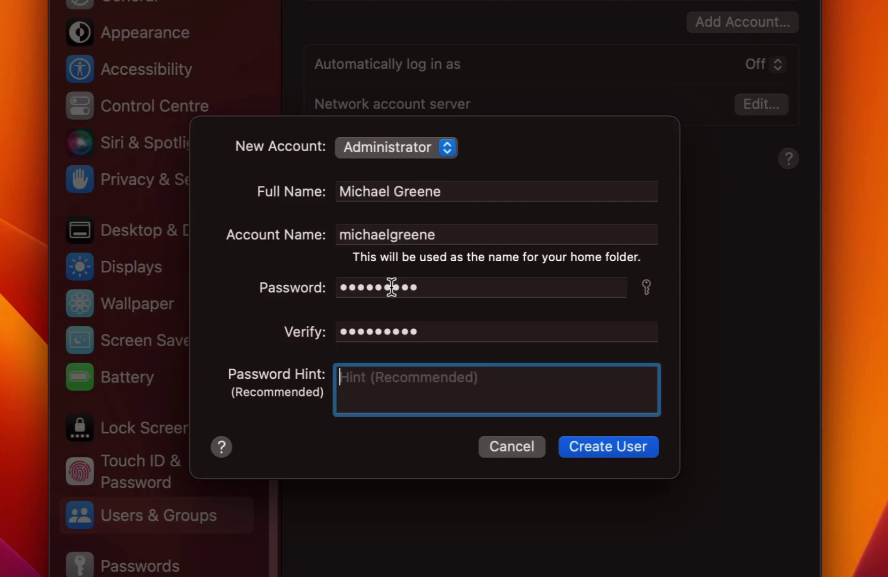
text(what is yo)
key(BackSpace)
key(BackSpace)
key(BackSpace)
key(BackSpace)
key(BackSpace)
key(BackSpace)
key(BackSpace)
key(BackSpace)
key(BackSpace)
key(BackSpace)
text(What )
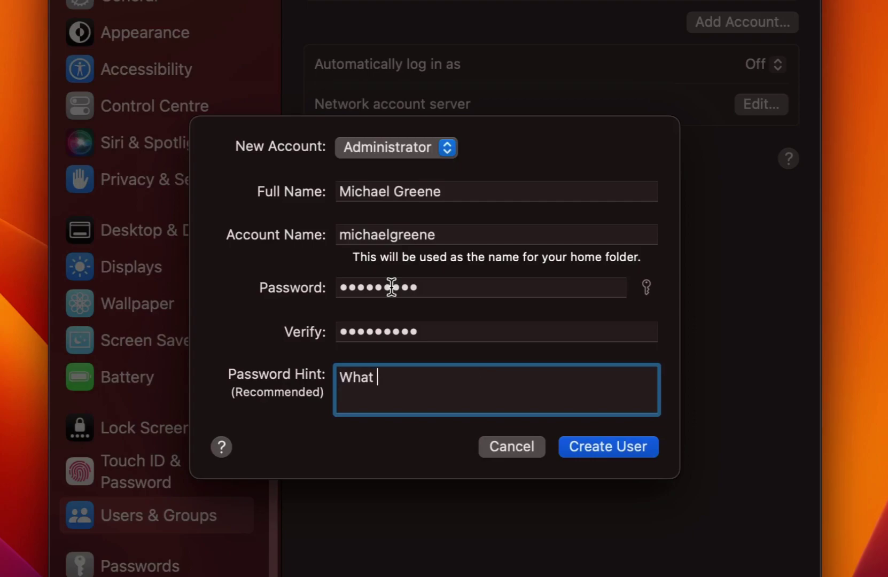
text(is your regular password?)
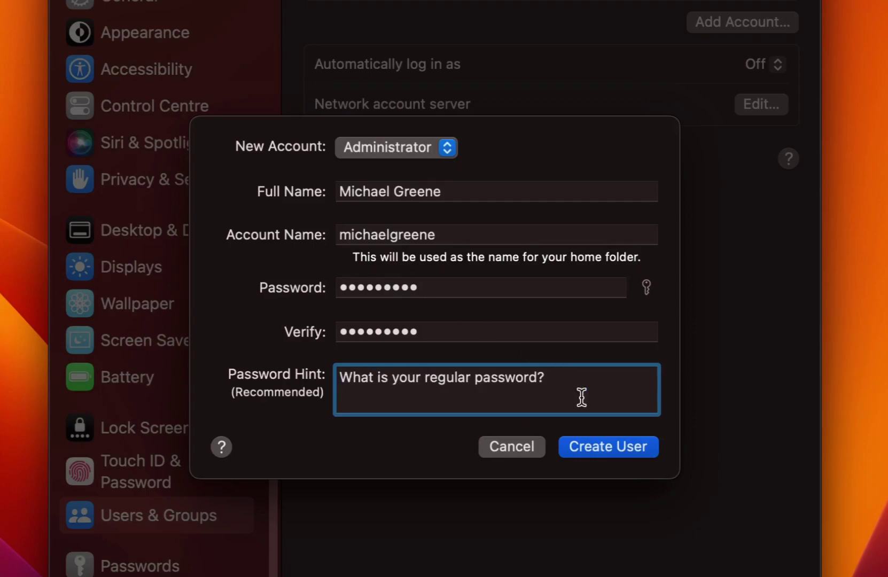
Create the user, then turn off its administrator permission and acknowledge the restart notice
click(649, 454)
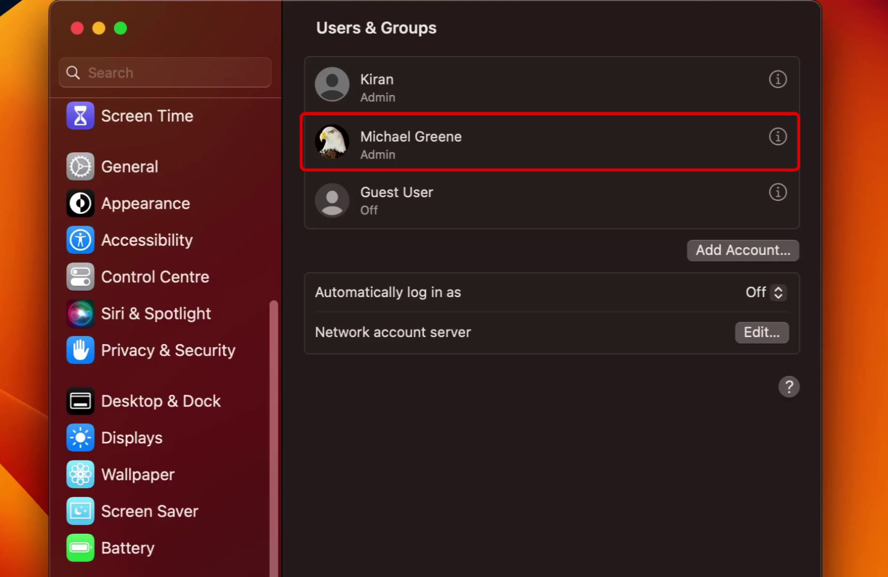
click(777, 137)
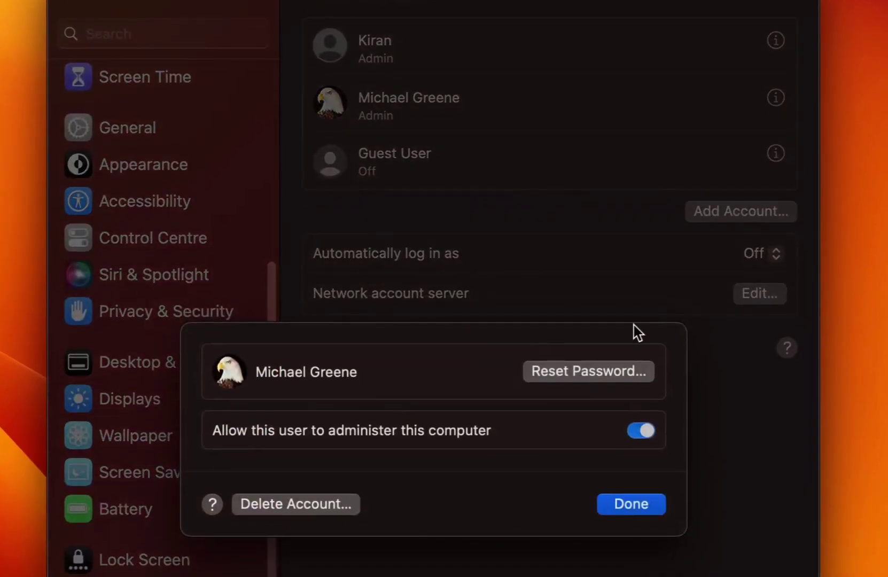
click(650, 374)
click(470, 558)
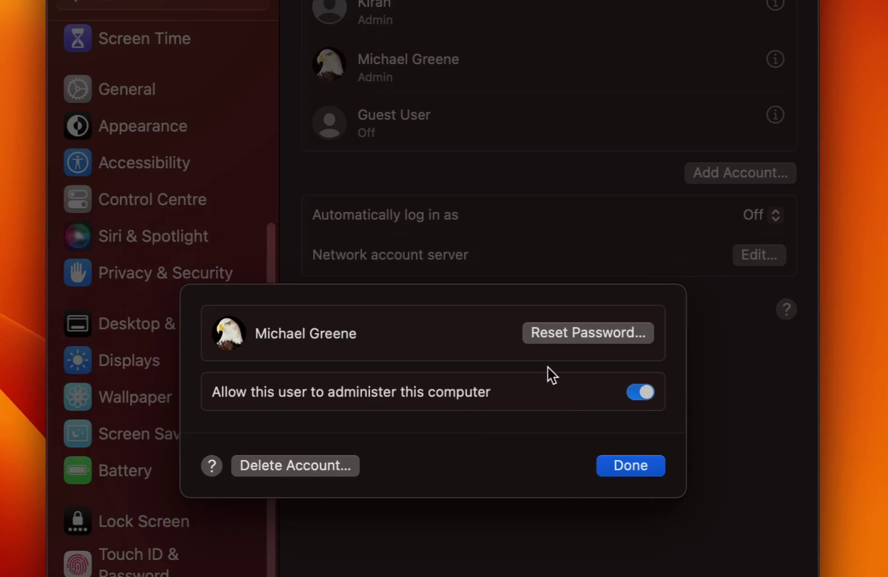
click(640, 396)
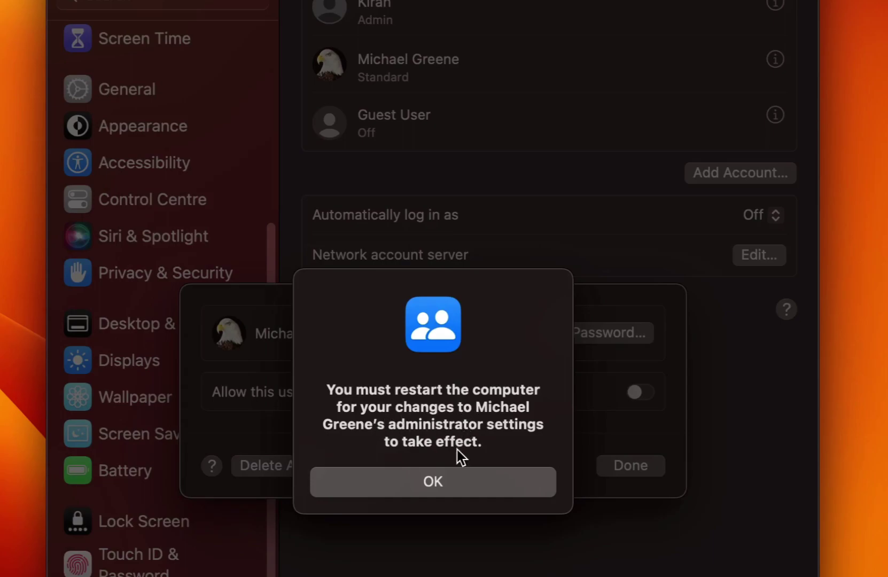
click(427, 483)
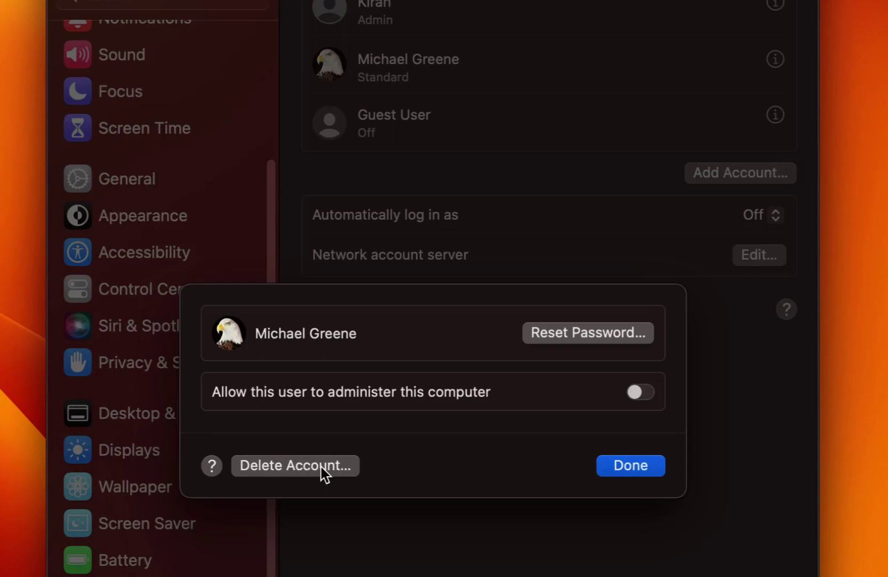
Start deleting the new user's account, authorising it with the admin password
click(337, 472)
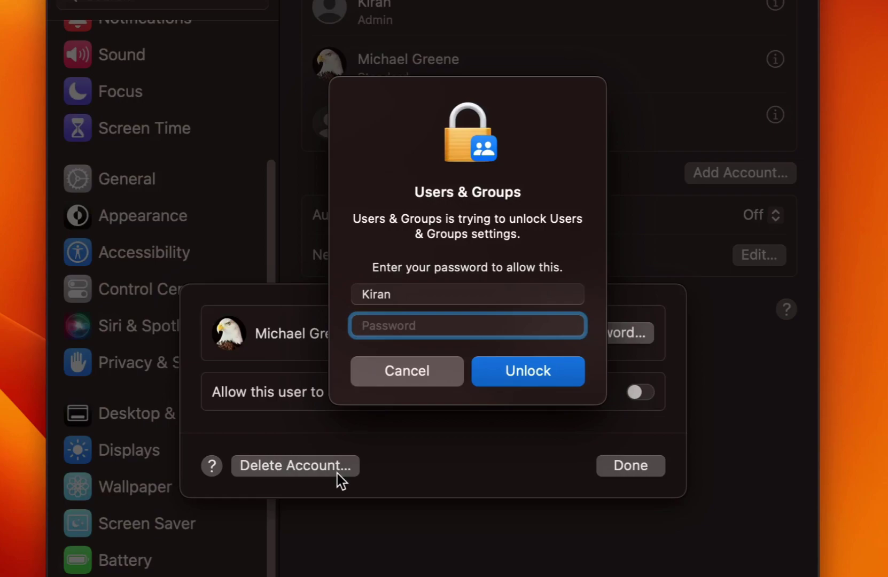
text(*********)
click(534, 380)
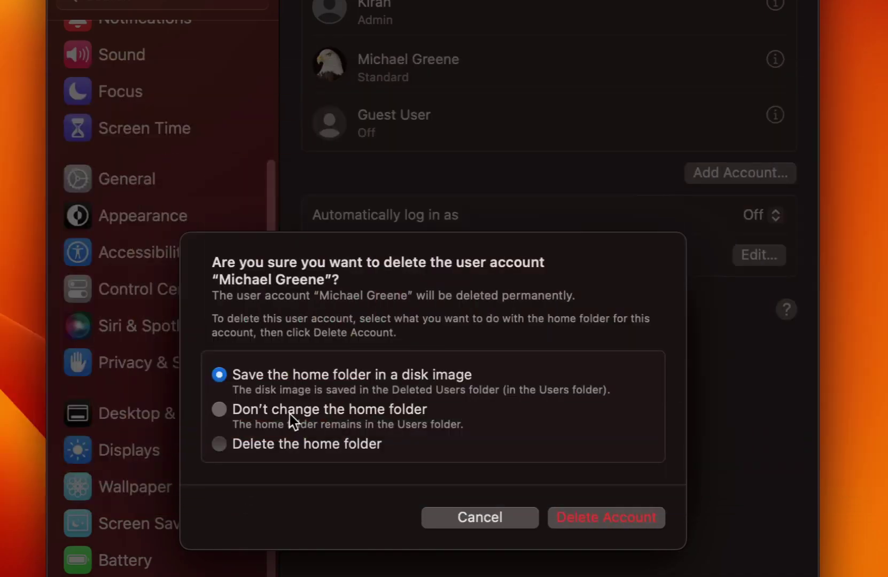
Close the Finder window showing the Deleted Users folder
click(293, 410)
Choose 'Delete the home folder' and confirm the account deletion
click(301, 446)
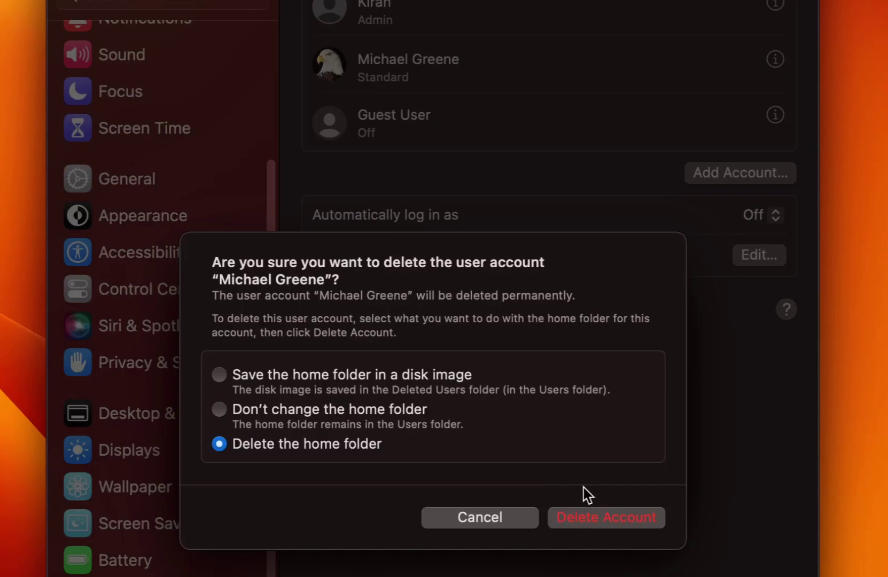
click(643, 525)
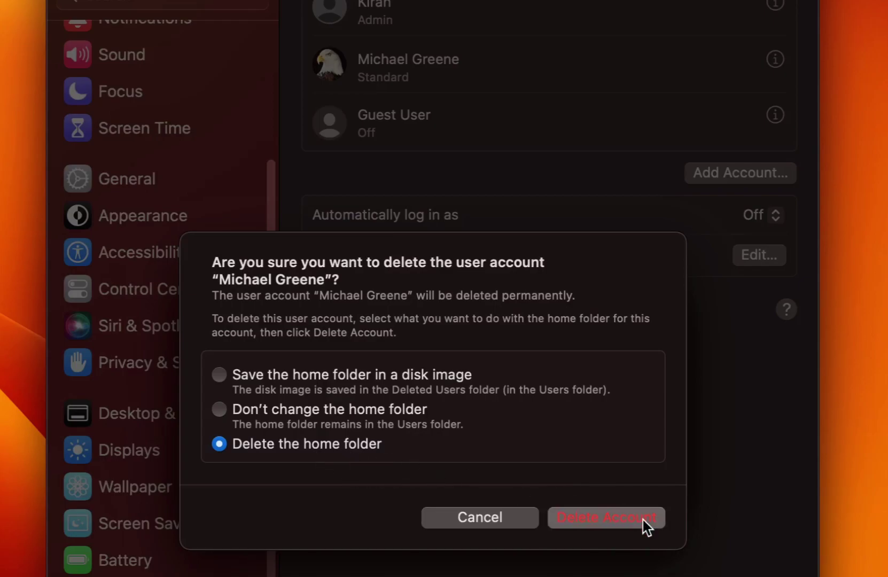